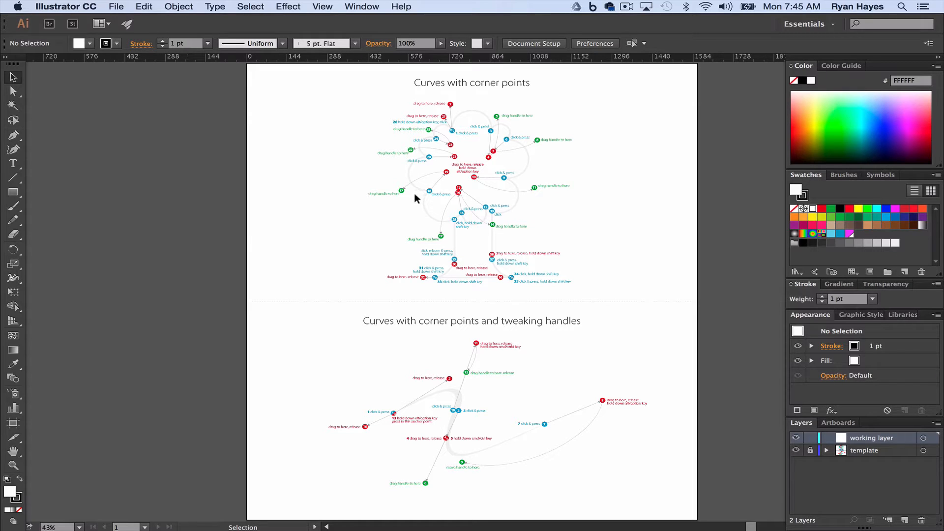
- Set up the Pen tool with no fill and a green 5 pt stroke for tracing the tree template
{"action": "key", "text": "space"}
{"action": "key", "text": "super+1"}
{"action": "key", "text": "super+equal"}
{"action": "left_click_drag", "start_coordinate": [405, 200], "coordinate": [315, 422]}
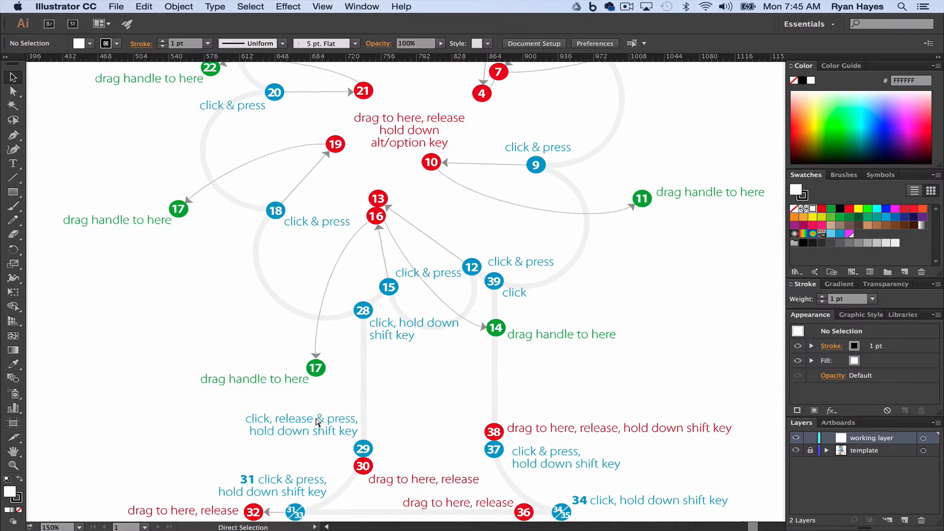
{"action": "key", "text": "super+minus"}
{"action": "left_click_drag", "start_coordinate": [386, 278], "coordinate": [363, 323]}
{"action": "key", "text": "p"}
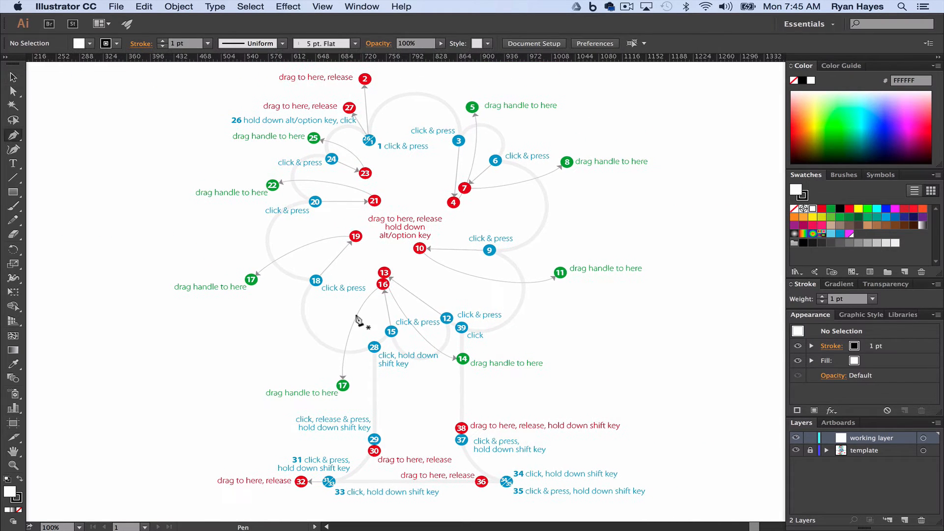
{"action": "left_click", "coordinate": [793, 208]}
{"action": "left_click", "coordinate": [805, 197]}
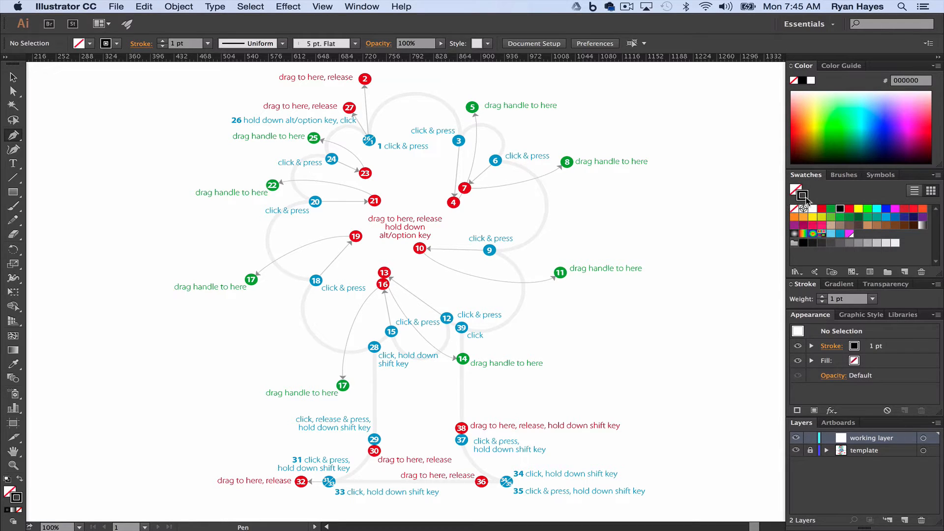
{"action": "left_click", "coordinate": [829, 210]}
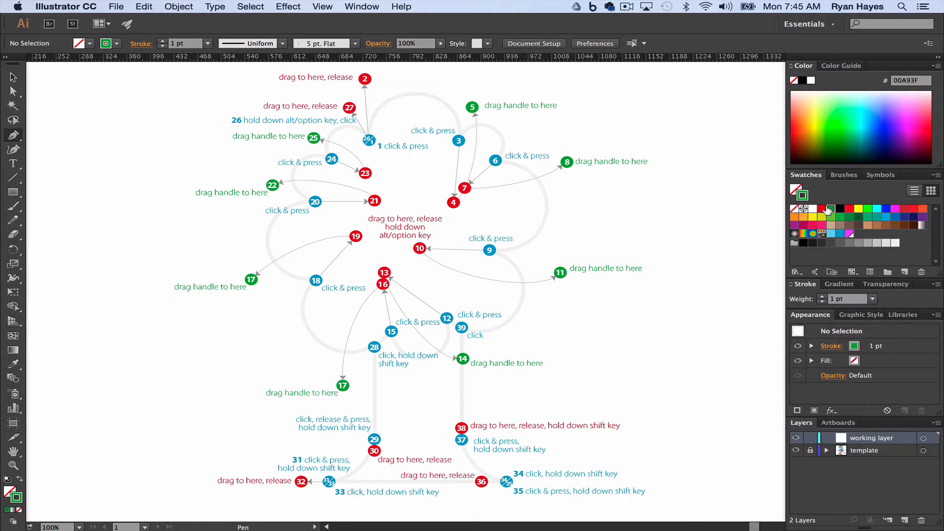
{"action": "left_click", "coordinate": [872, 299]}
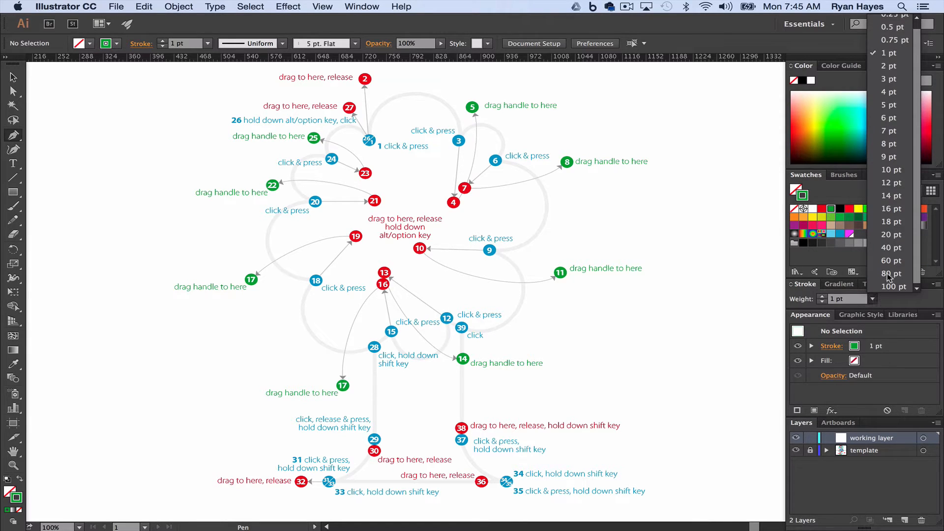
{"action": "left_click", "coordinate": [888, 104]}
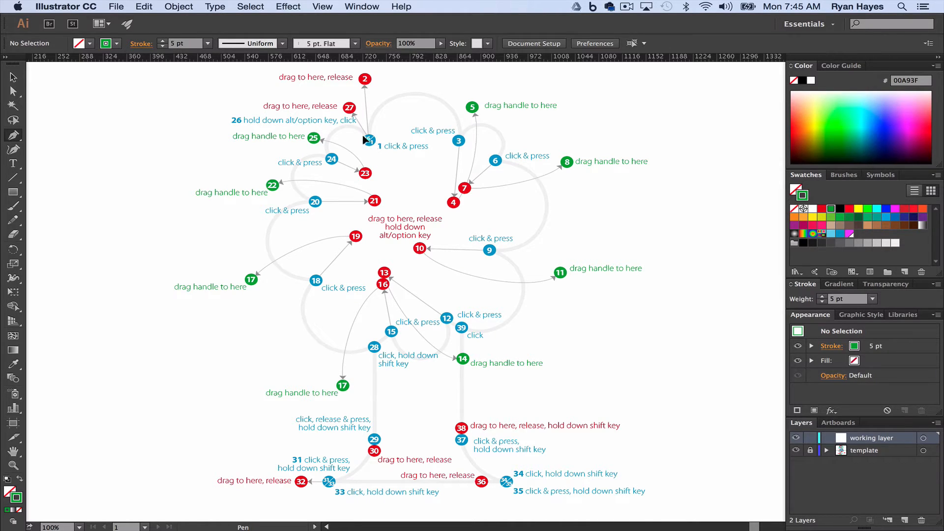
- Trace the crown's first arc from point 1 to point 3 using handle markers 2 and 4, and break its outgoing handle to marker 5
{"action": "left_click_drag", "start_coordinate": [366, 140], "coordinate": [365, 87]}
{"action": "left_click_drag", "start_coordinate": [363, 79], "coordinate": [364, 79]}
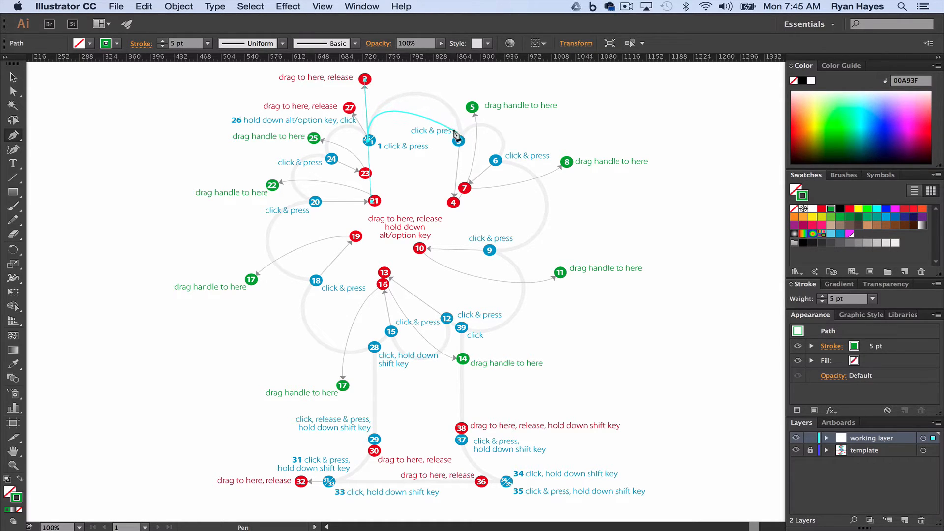
{"action": "left_click_drag", "start_coordinate": [456, 141], "coordinate": [450, 197]}
{"action": "key", "text": "ctrl+z"}
{"action": "left_click_drag", "start_coordinate": [458, 141], "coordinate": [451, 205]}
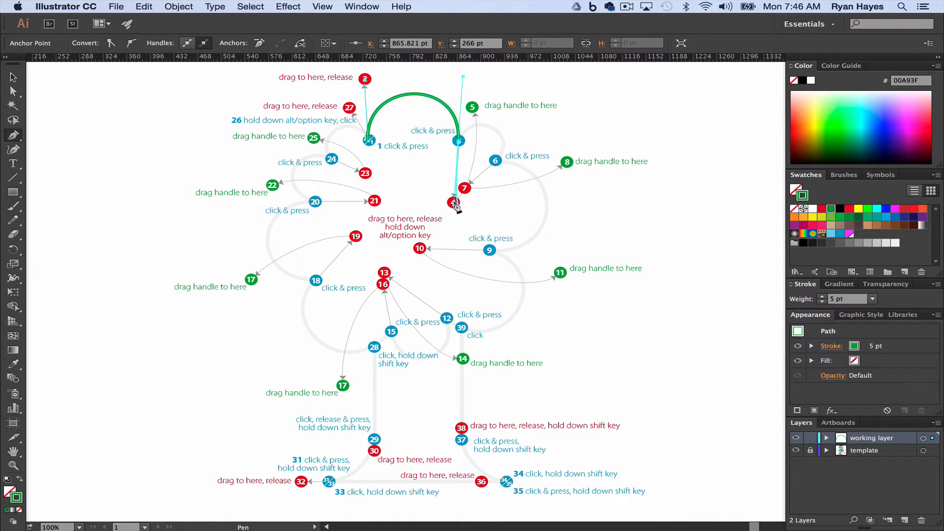
{"action": "key", "text": "alt"}
{"action": "left_click", "coordinate": [458, 141]}
{"action": "mouse_move", "coordinate": [470, 106]}
{"action": "left_mouse_down"}
{"action": "mouse_move", "coordinate": [478, 121]}
{"action": "mouse_move", "coordinate": [472, 108]}
{"action": "left_mouse_up"}
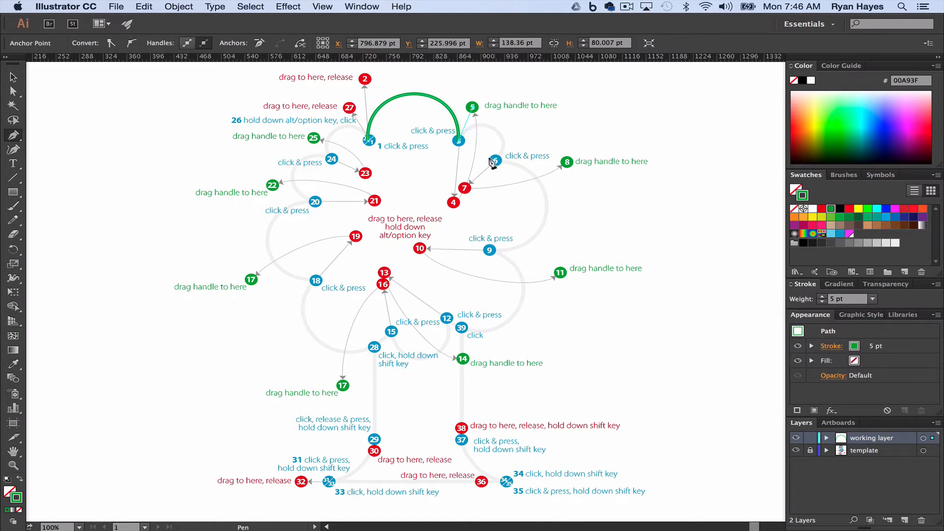
- Continue the crown outline with curves through point 6 to point 9, redirecting the outgoing handle at point 6 to marker 8
{"action": "left_click_drag", "start_coordinate": [493, 161], "coordinate": [465, 187]}
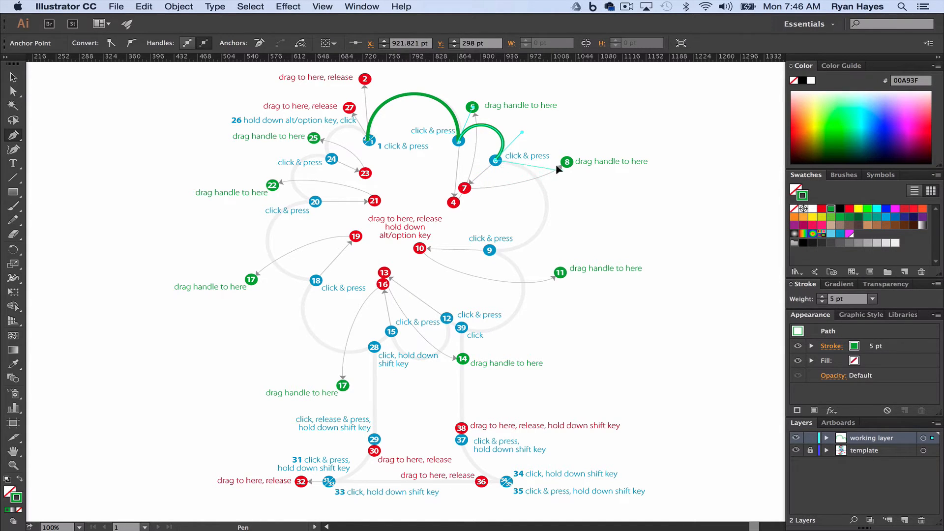
{"action": "left_click_drag", "start_coordinate": [562, 160], "coordinate": [566, 163]}
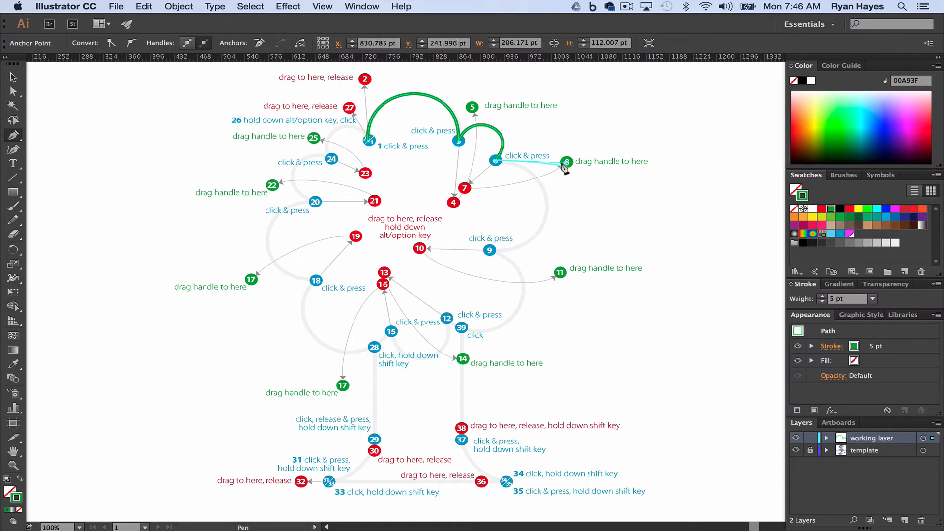
{"action": "left_click_drag", "start_coordinate": [489, 251], "coordinate": [412, 248]}
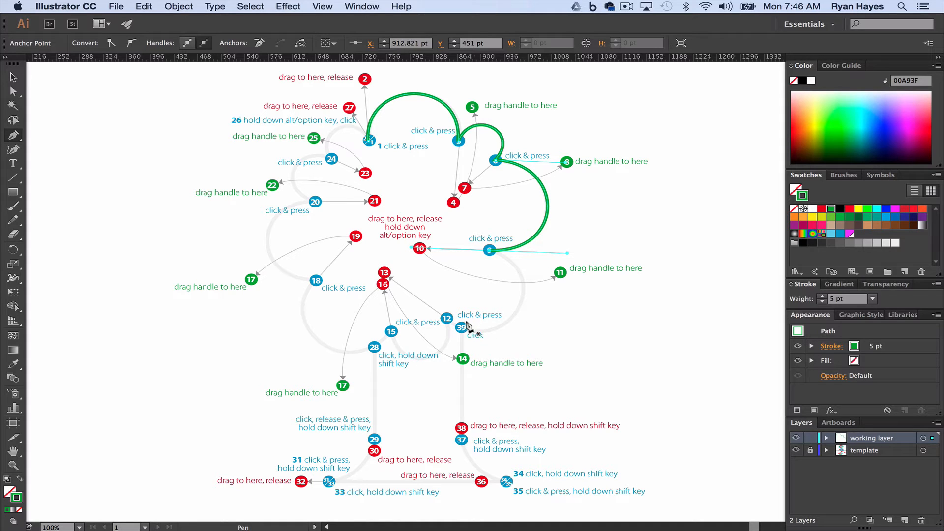
- Resume the path at point 9 and trace through point 12 to point 15, redirecting the outgoing handles to markers 11 and 14
{"action": "left_click_drag", "start_coordinate": [458, 327], "coordinate": [496, 326]}
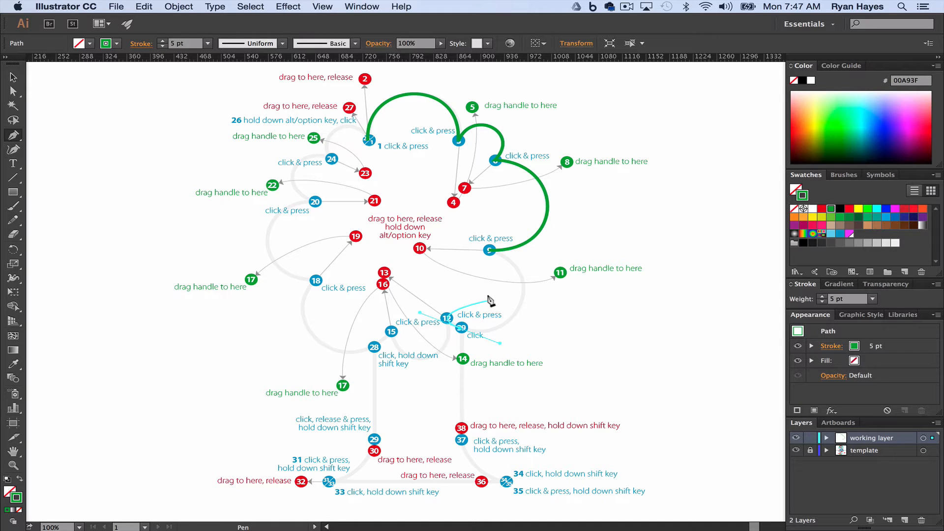
{"action": "key", "text": "super+z"}
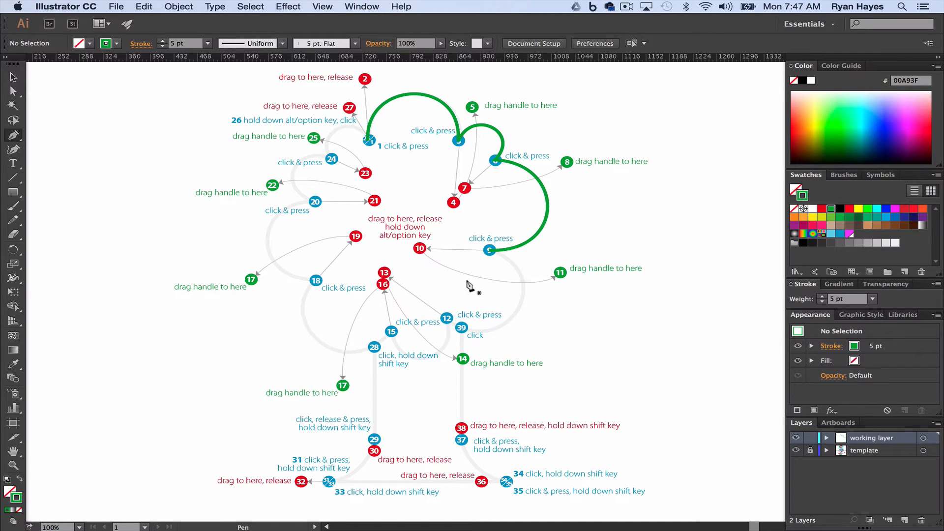
{"action": "left_click", "coordinate": [488, 250]}
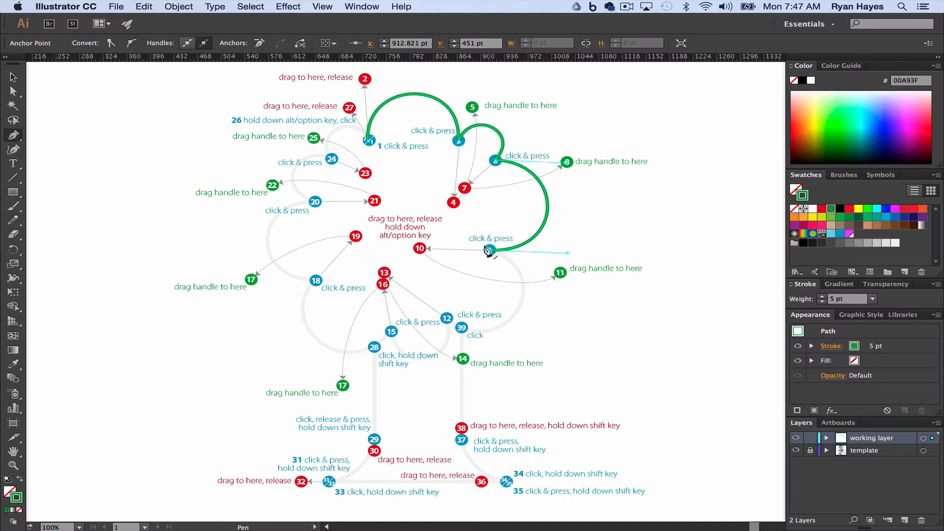
{"action": "left_click_drag", "start_coordinate": [489, 250], "coordinate": [558, 272]}
{"action": "left_click_drag", "start_coordinate": [446, 318], "coordinate": [384, 273]}
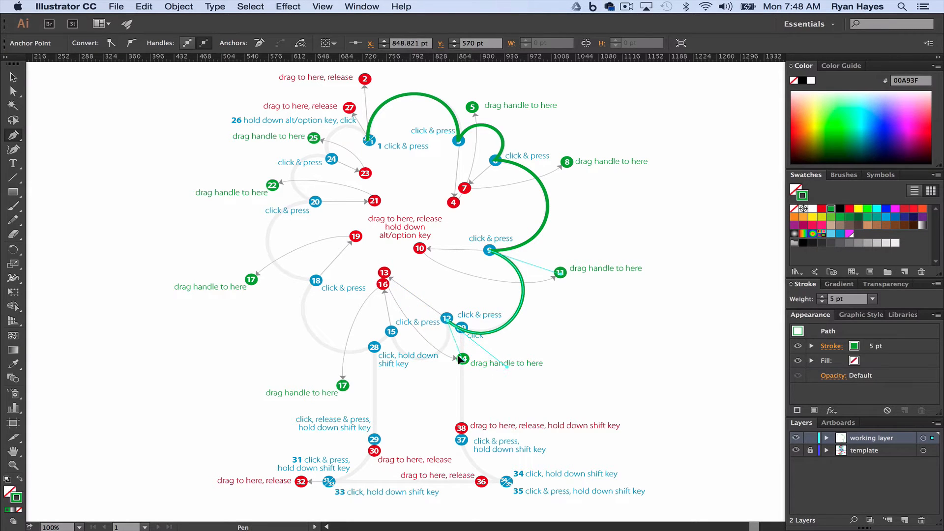
{"action": "left_click_drag", "start_coordinate": [391, 332], "coordinate": [382, 284]}
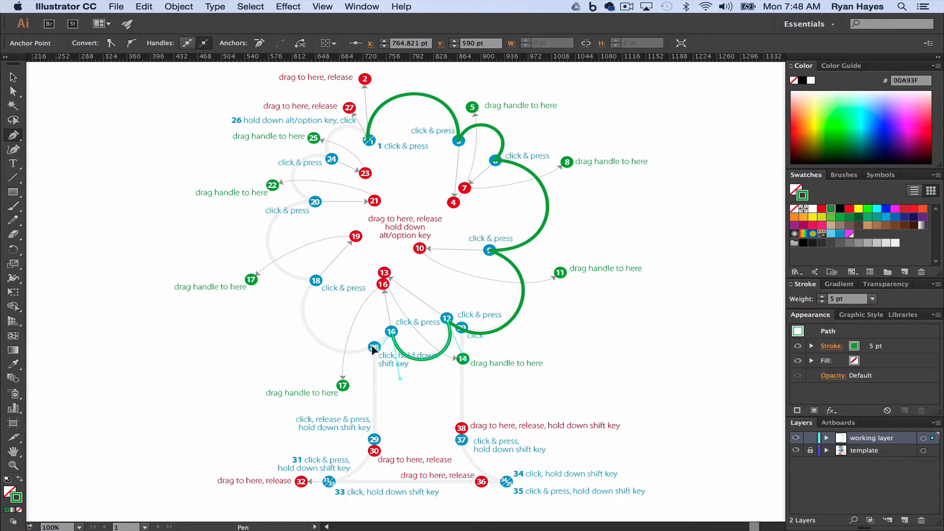
- Trace the crown's left side from point 15 through point 18 to point 20, redirecting the outgoing handles to both 17 markers and marker 22
{"action": "left_click_drag", "start_coordinate": [374, 348], "coordinate": [342, 385]}
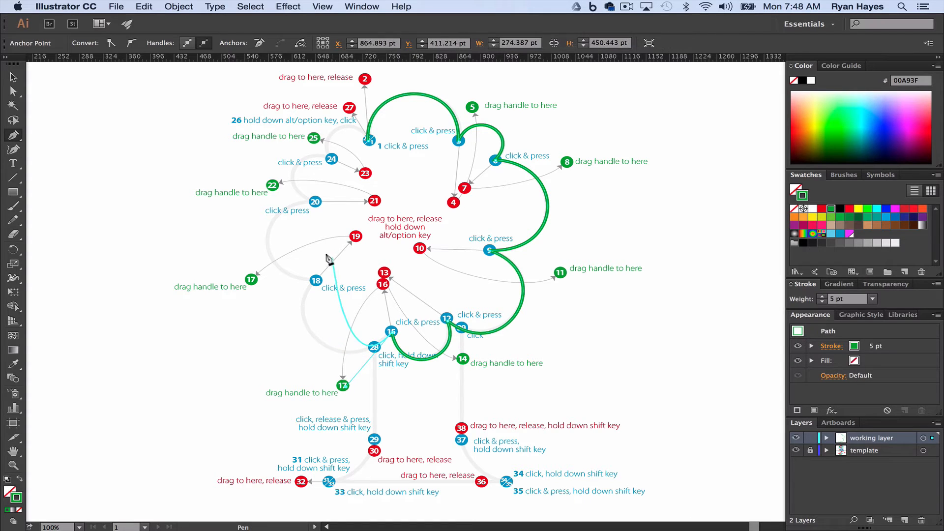
{"action": "mouse_move", "coordinate": [316, 280]}
{"action": "left_mouse_down"}
{"action": "mouse_move", "coordinate": [342, 229]}
{"action": "mouse_move", "coordinate": [352, 235]}
{"action": "mouse_move", "coordinate": [249, 278]}
{"action": "mouse_move", "coordinate": [249, 268]}
{"action": "mouse_move", "coordinate": [307, 220]}
{"action": "left_mouse_up"}
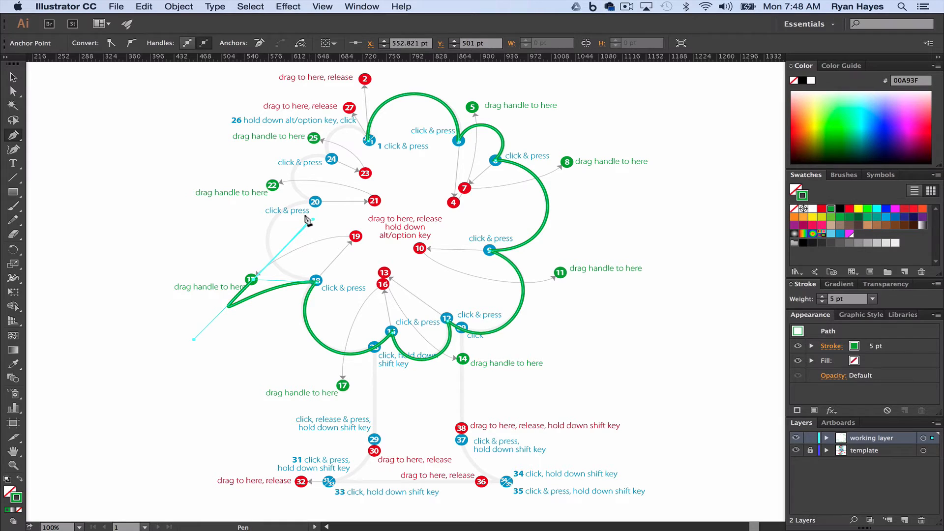
{"action": "key", "text": "super+z"}
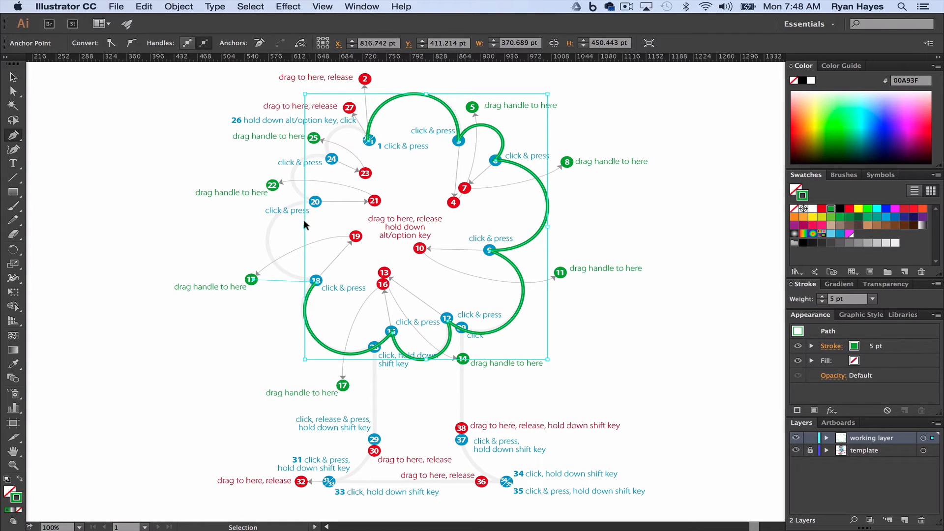
{"action": "left_click_drag", "start_coordinate": [315, 202], "coordinate": [374, 201]}
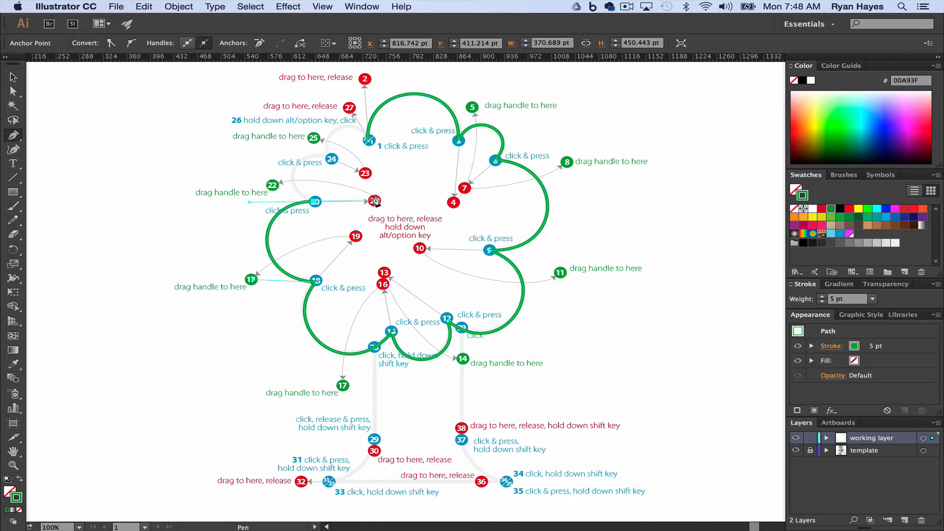
{"action": "key", "text": "alt"}
{"action": "left_click_drag", "start_coordinate": [375, 200], "coordinate": [272, 184]}
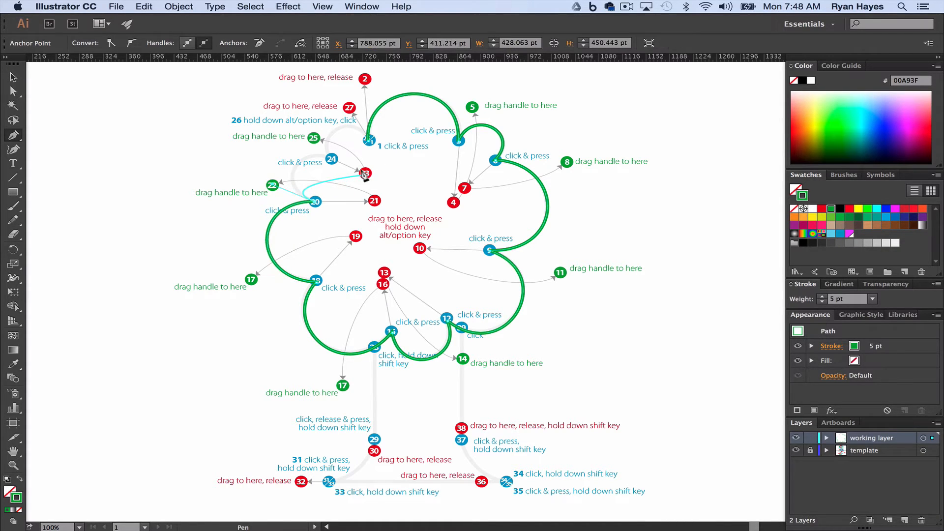
- Curve the outline through point 24 with its handle at marker 25, close the crown at point 1, and deselect it
{"action": "mouse_move", "coordinate": [332, 159]}
{"action": "left_mouse_down"}
{"action": "mouse_move", "coordinate": [363, 173]}
{"action": "mouse_move", "coordinate": [338, 142]}
{"action": "mouse_move", "coordinate": [311, 135]}
{"action": "left_mouse_up"}
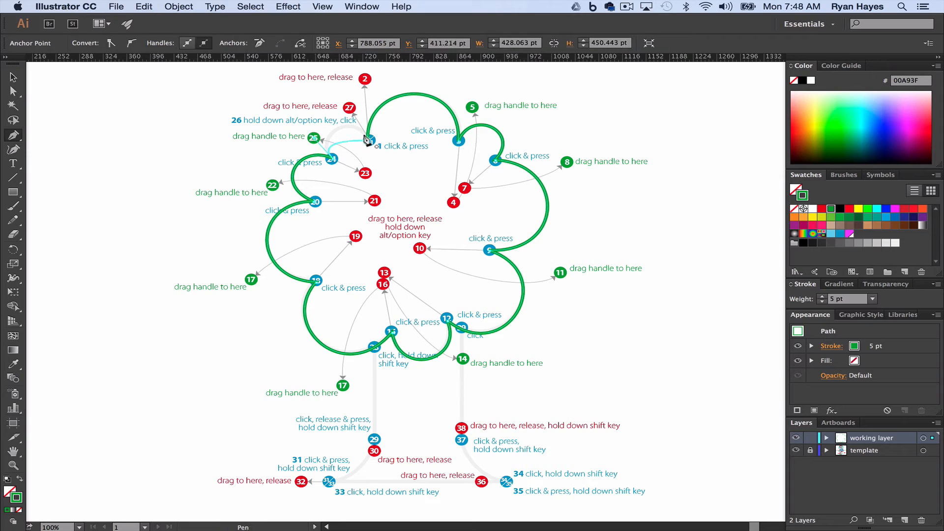
{"action": "left_click_drag", "start_coordinate": [368, 140], "coordinate": [375, 149]}
{"action": "key", "text": "super+z"}
{"action": "left_click", "coordinate": [367, 141]}
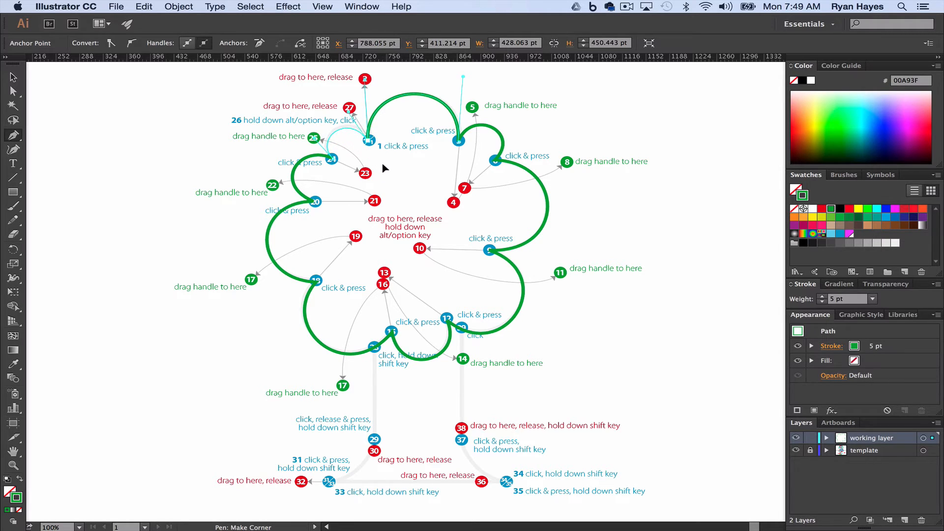
{"action": "left_click_drag", "start_coordinate": [378, 161], "coordinate": [379, 166]}
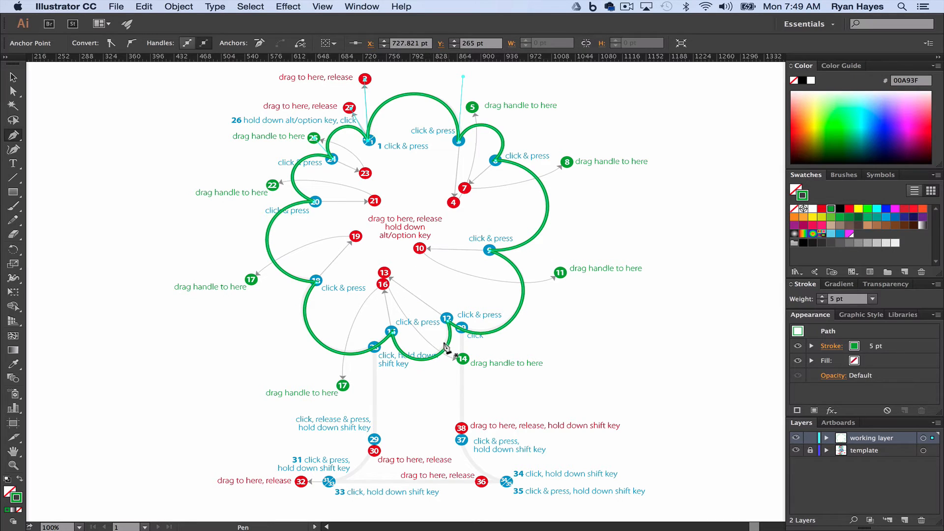
{"action": "key", "text": "super"}
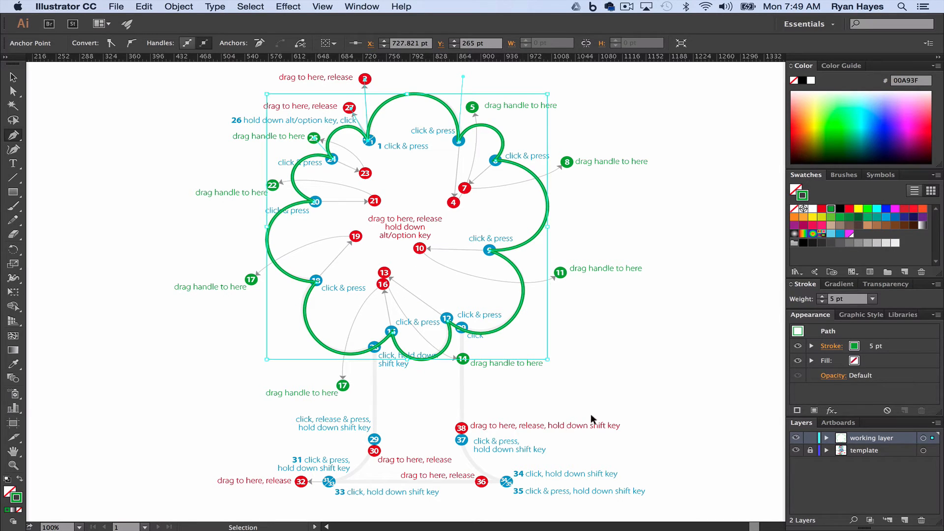
{"action": "left_click", "coordinate": [665, 407], "text": "super"}
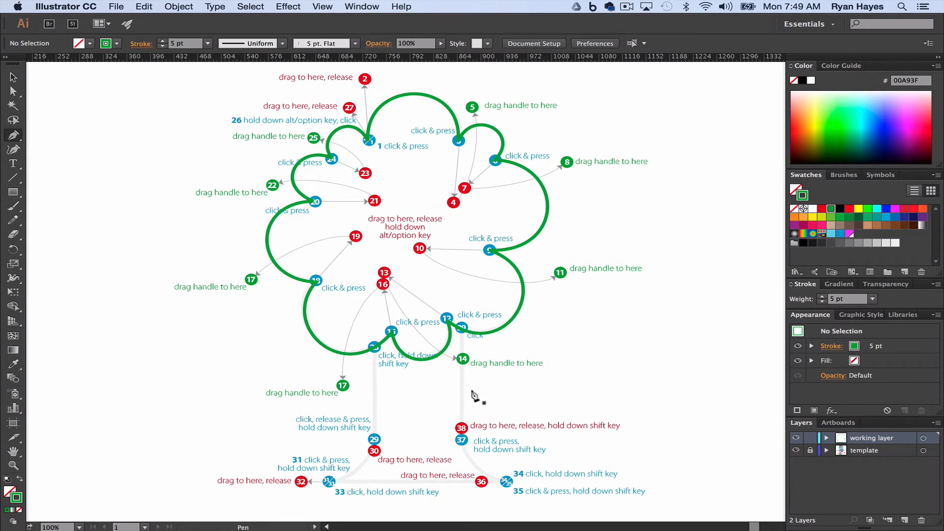
- Switch the stroke to brown 603813 and draw the trunk's left side from point 28 to point 29, extending a handle to marker 30
{"action": "scroll", "coordinate": [474, 393], "scroll_direction": "down", "scroll_amount": 5}
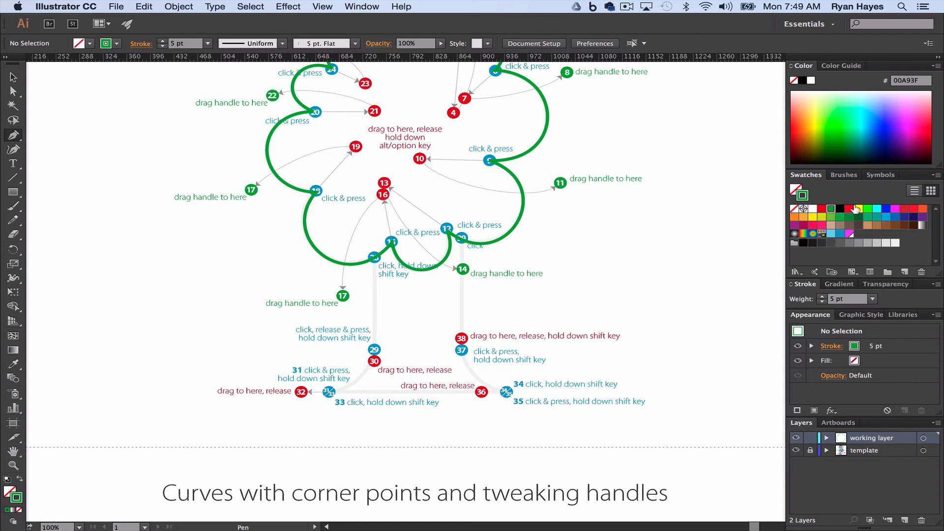
{"action": "left_click", "coordinate": [904, 225]}
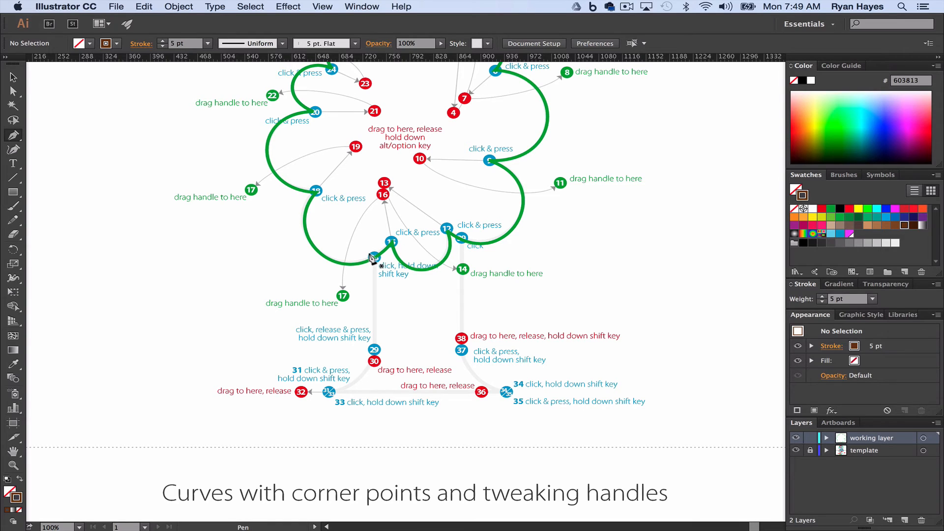
{"action": "left_click", "coordinate": [373, 257]}
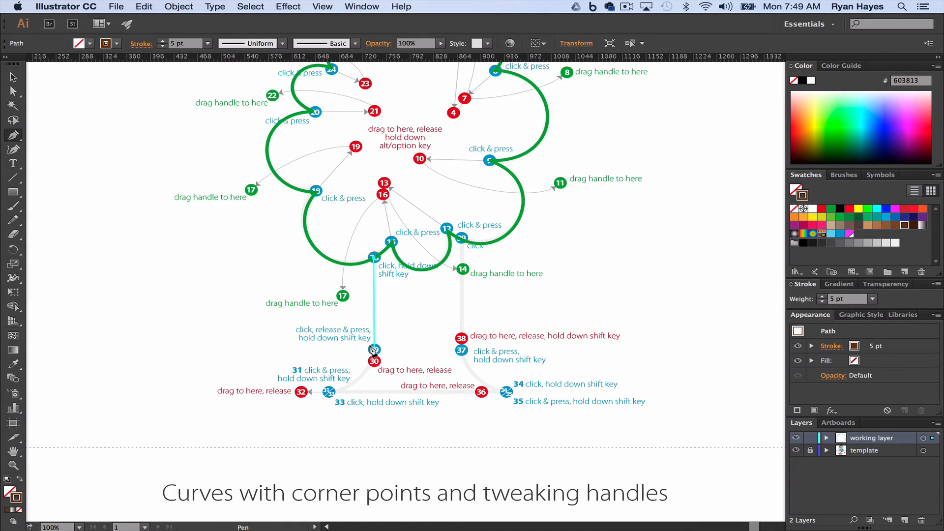
{"action": "left_click", "coordinate": [374, 349]}
{"action": "left_click_drag", "start_coordinate": [374, 349], "coordinate": [372, 362]}
{"action": "left_click_drag", "start_coordinate": [372, 362], "coordinate": [374, 365]}
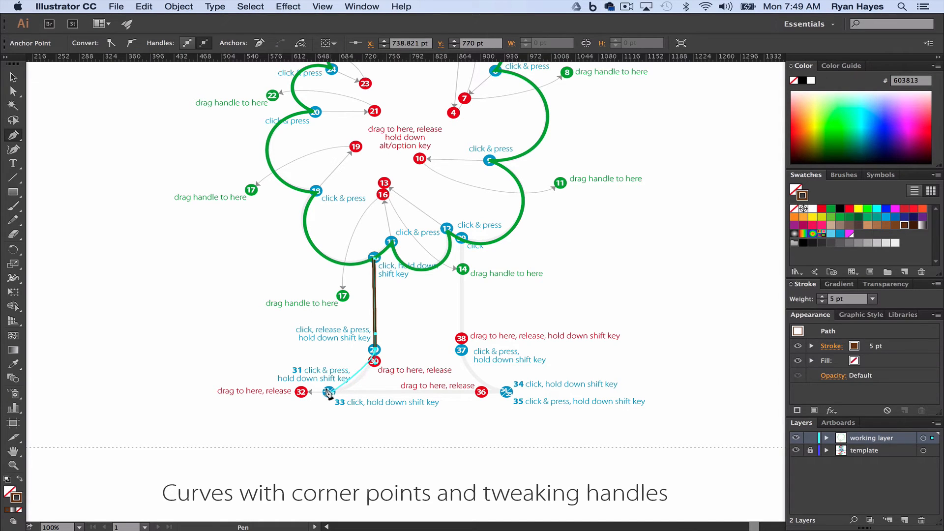
- Curve the trunk's left side out to point 31 with its handle at marker 32, and flip the outgoing handle along the base line
{"action": "left_click_drag", "start_coordinate": [329, 392], "coordinate": [300, 393]}
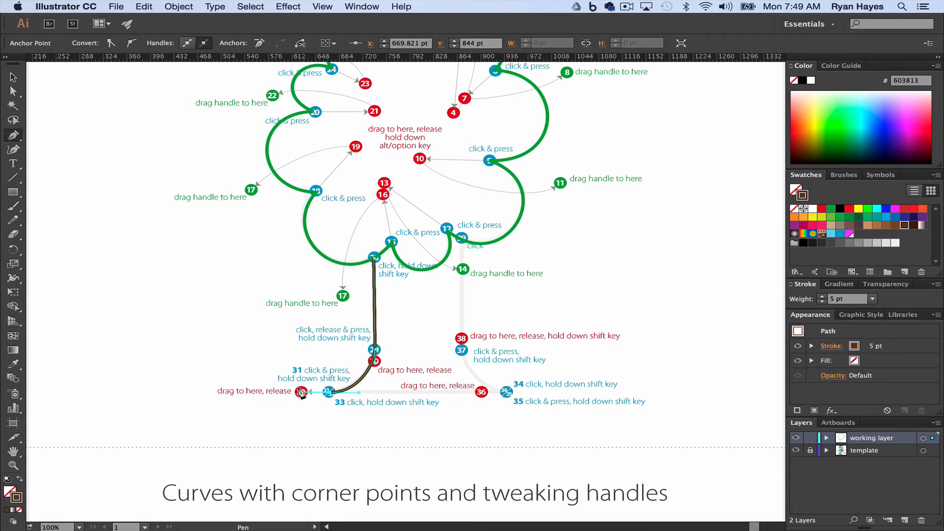
{"action": "key", "text": "alt"}
{"action": "left_click_drag", "start_coordinate": [300, 392], "coordinate": [354, 392]}
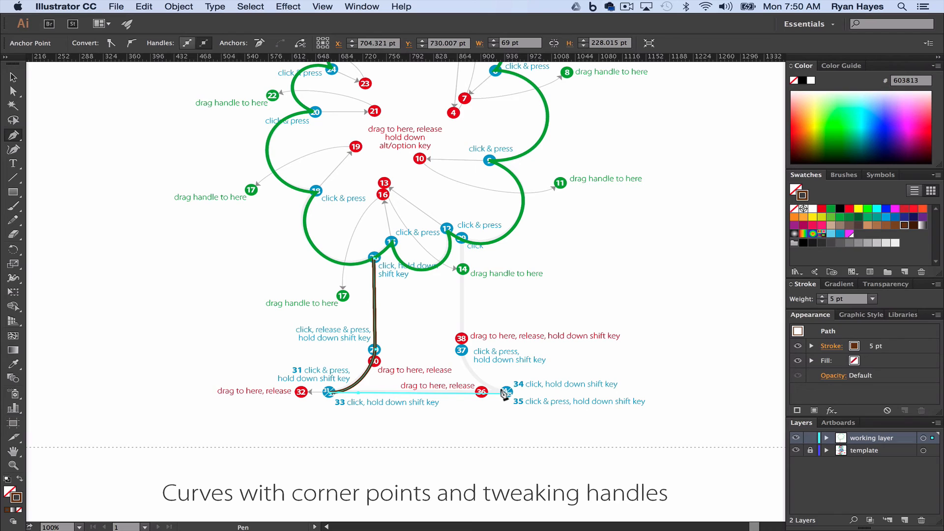
- Draw the trunk's base line across to point 34 and extend the corner's outgoing handle to marker 36
{"action": "left_click", "coordinate": [500, 390]}
{"action": "key", "text": "shift"}
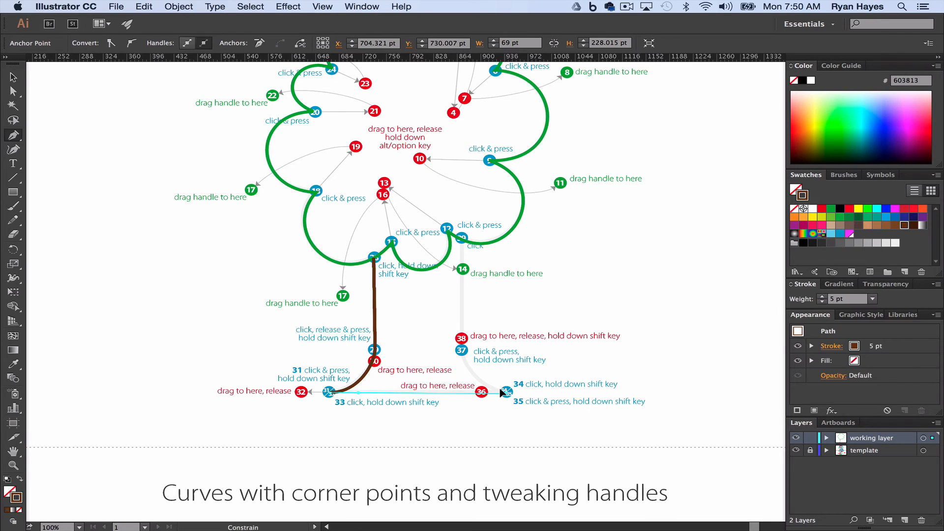
{"action": "left_click_drag", "start_coordinate": [501, 392], "coordinate": [482, 391]}
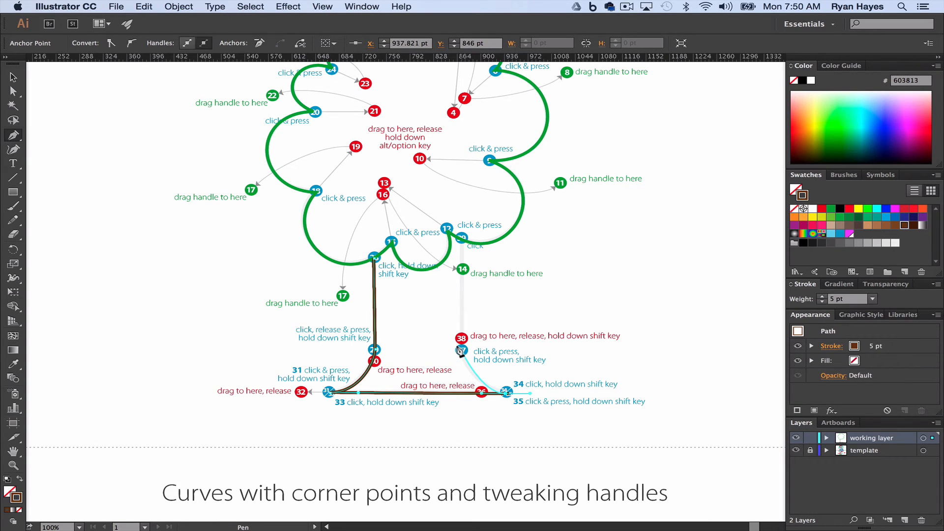
- Curve the trunk to point 37 with its handle at marker 38, run straight up to the crown, and close the path through a peak inside it
{"action": "left_click_drag", "start_coordinate": [461, 350], "coordinate": [461, 338]}
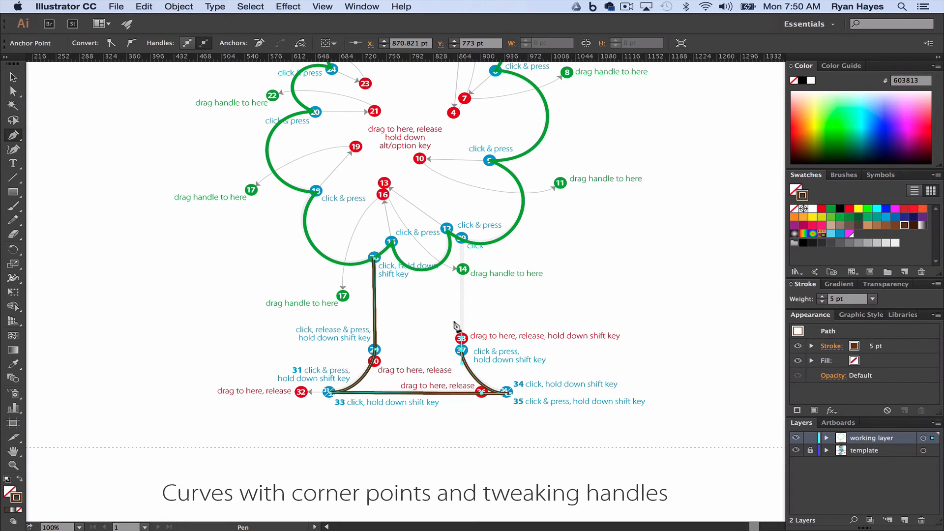
{"action": "left_click", "coordinate": [460, 238]}
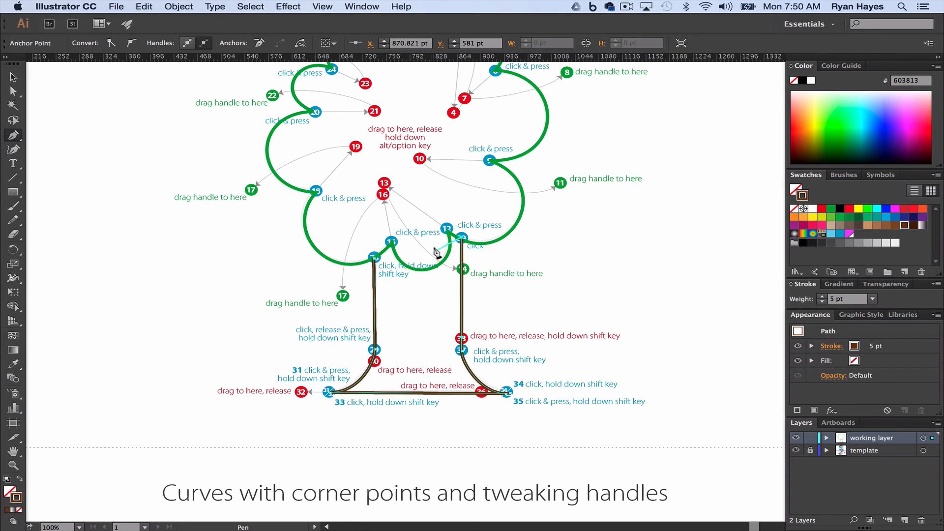
{"action": "left_click", "coordinate": [419, 207]}
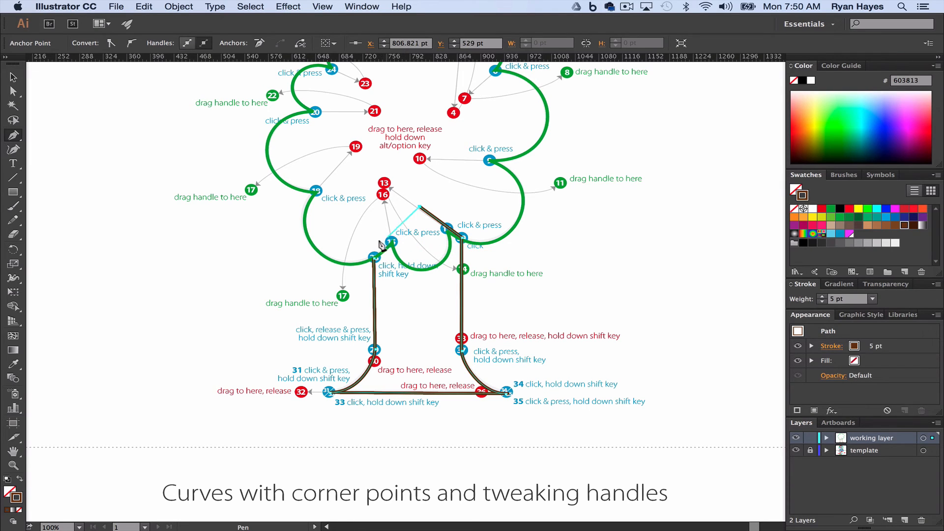
{"action": "left_click", "coordinate": [374, 256]}
- Fill the closed trunk shape with the brown swatch 603813
{"action": "left_click", "coordinate": [13, 77]}
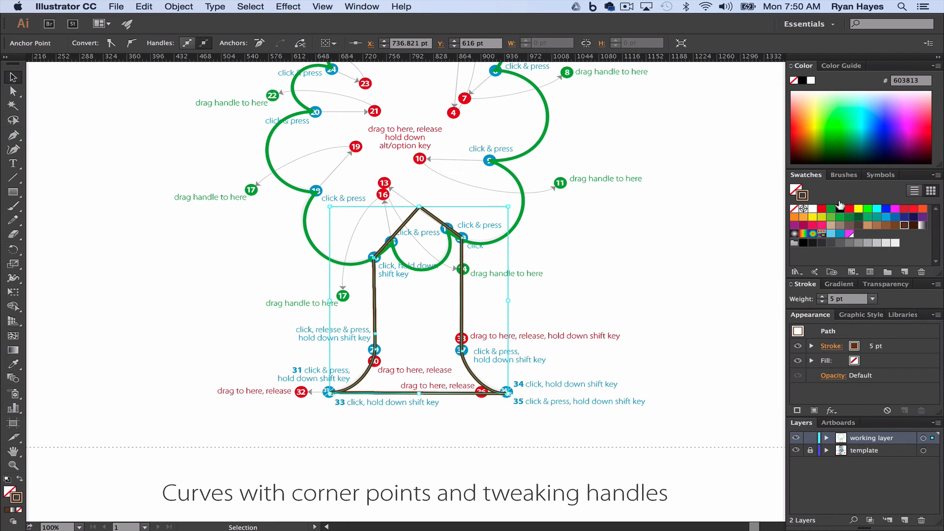
{"action": "key", "text": "x"}
{"action": "left_click", "coordinate": [904, 225]}
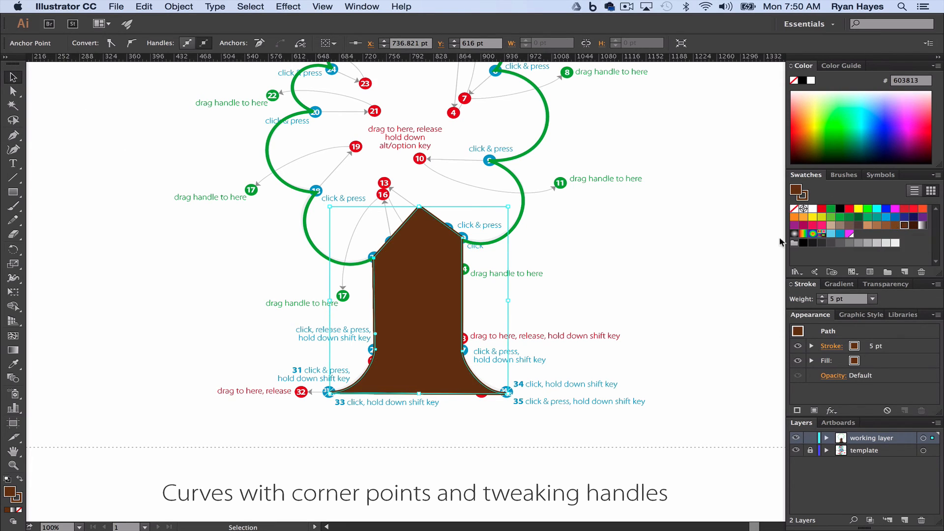
- Fill the tree's crown with the green swatch 00A93F and deselect it
{"action": "left_click", "coordinate": [522, 147]}
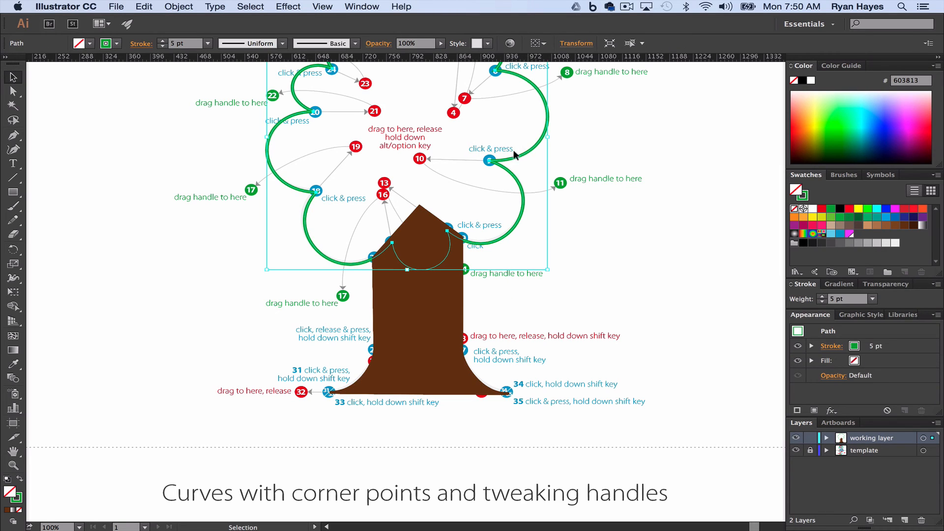
{"action": "left_click", "coordinate": [831, 209]}
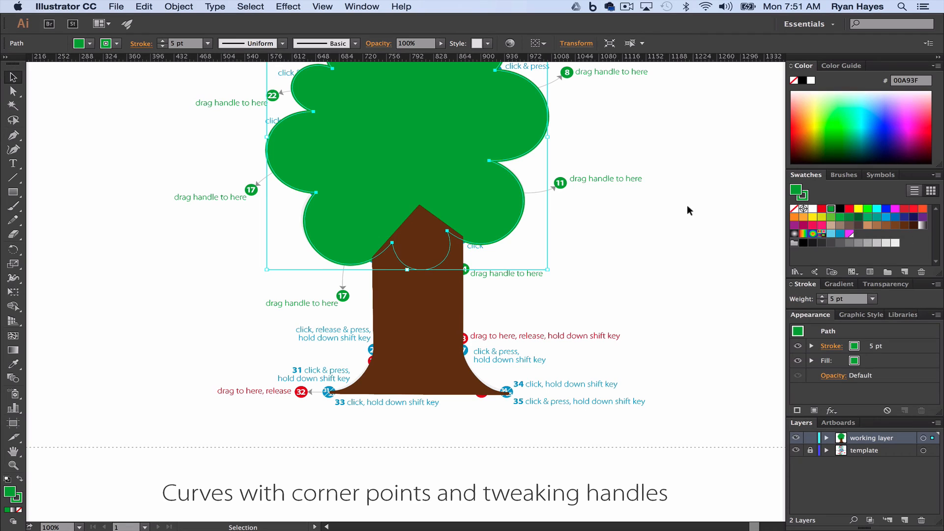
{"action": "left_click", "coordinate": [596, 227]}
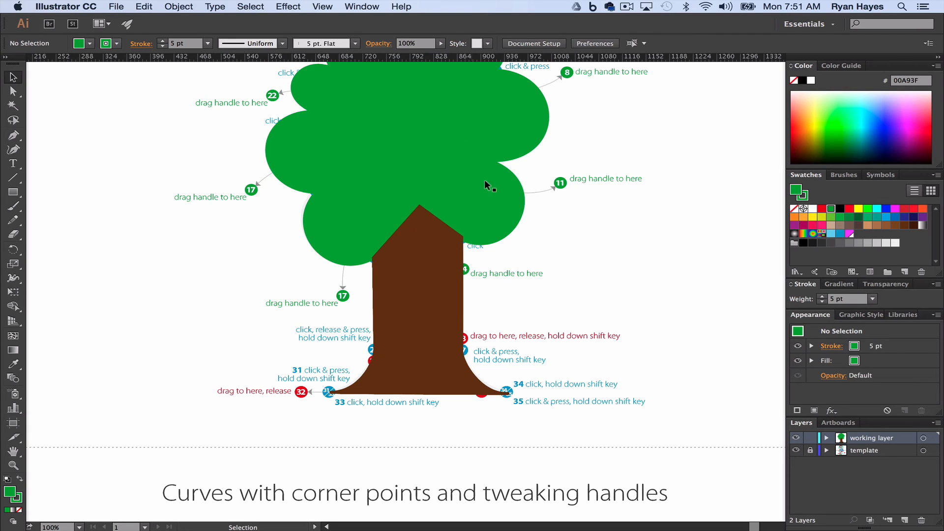
- Arrange the green crown in front of the brown trunk and clear the selection
{"action": "left_click", "coordinate": [372, 180]}
{"action": "right_click", "coordinate": [378, 192]}
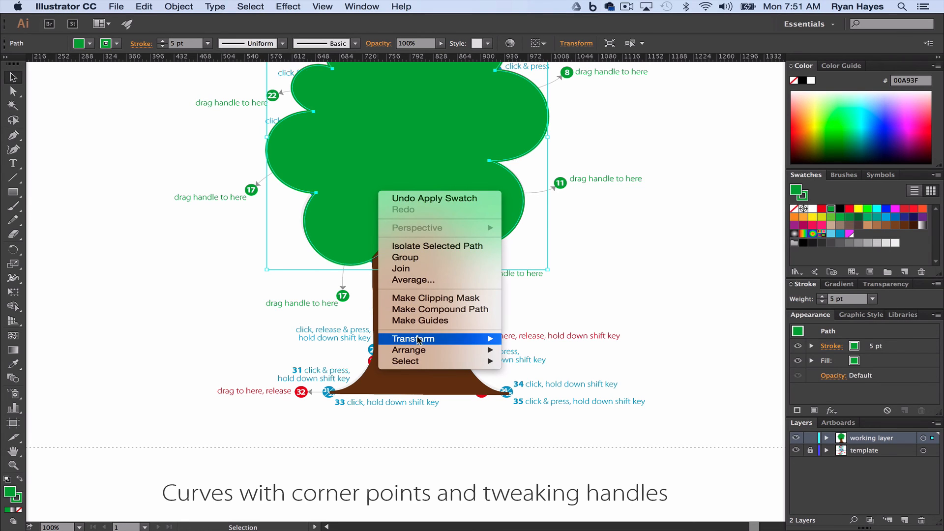
{"action": "mouse_move", "coordinate": [474, 350]}
{"action": "left_click", "coordinate": [554, 354]}
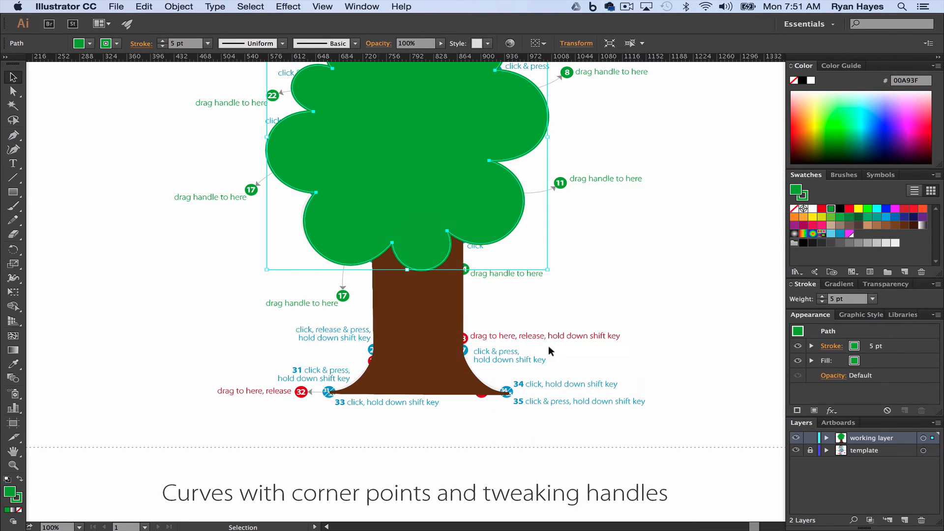
{"action": "left_click", "coordinate": [199, 307]}
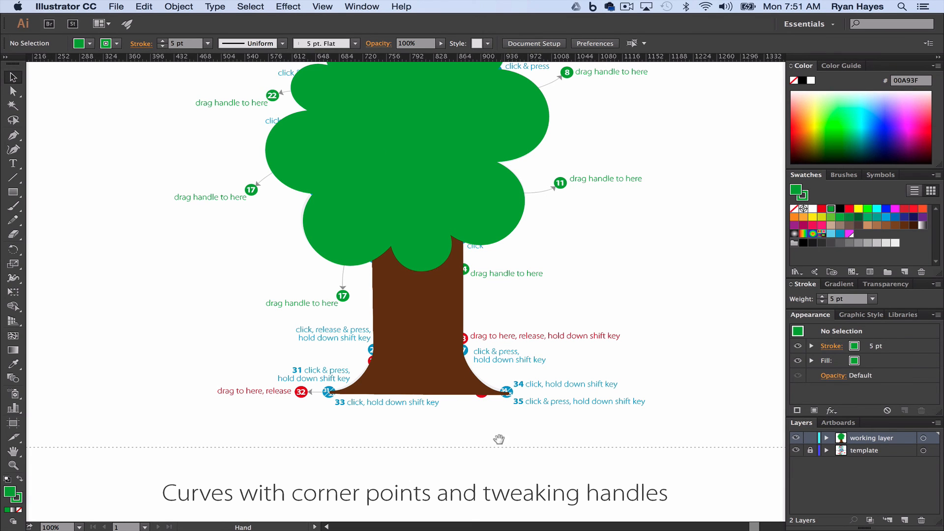
- Bring the "Curves with corner points and tweaking handles" template below the tree into view
{"action": "left_click_drag", "start_coordinate": [500, 438], "coordinate": [487, 45]}
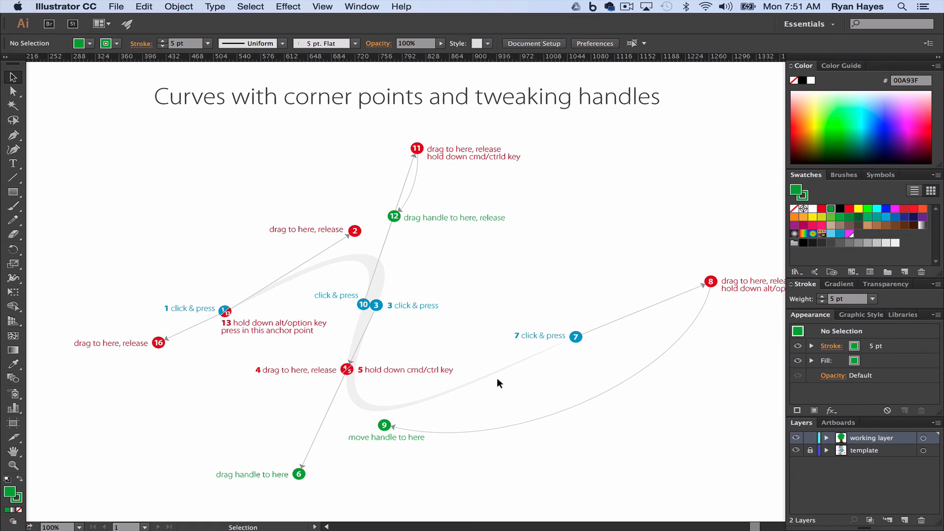